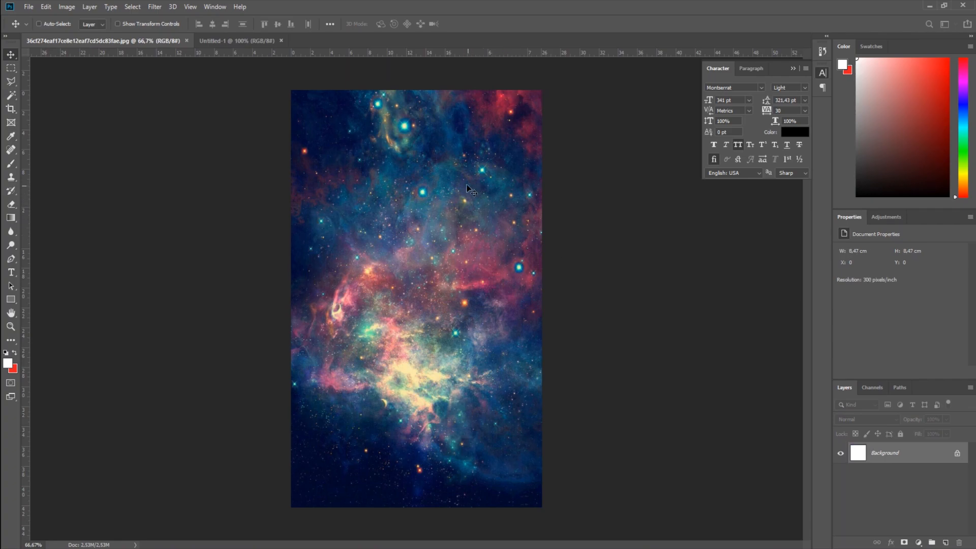
- Bring the galaxy image into the Untitled-1 document and enlarge it to cover the whole canvas
left_click_drag(437, 178, 394, 298)
left_click(412, 299, "alt")
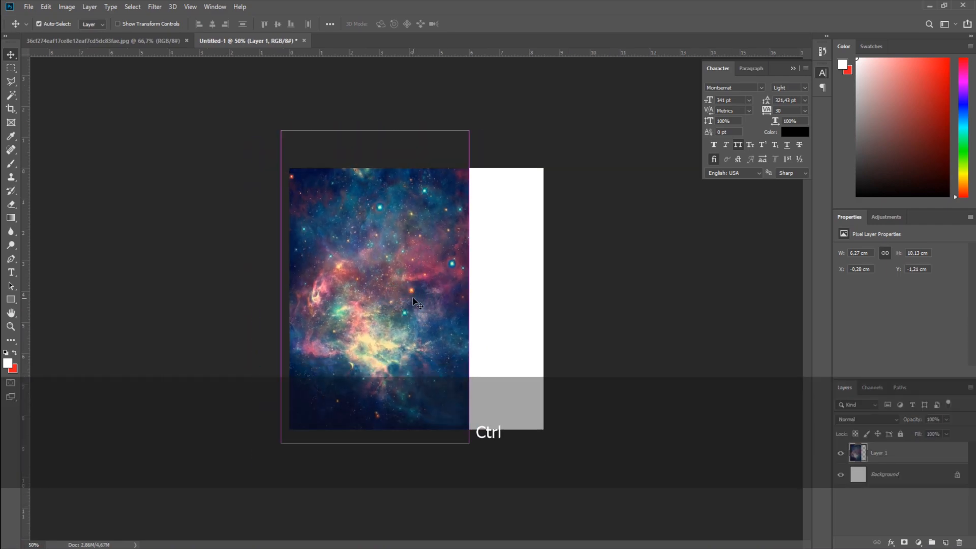
key("ctrl+t")
left_click_drag(468, 286, 576, 285)
left_click_drag(477, 328, 472, 285)
key("Return")
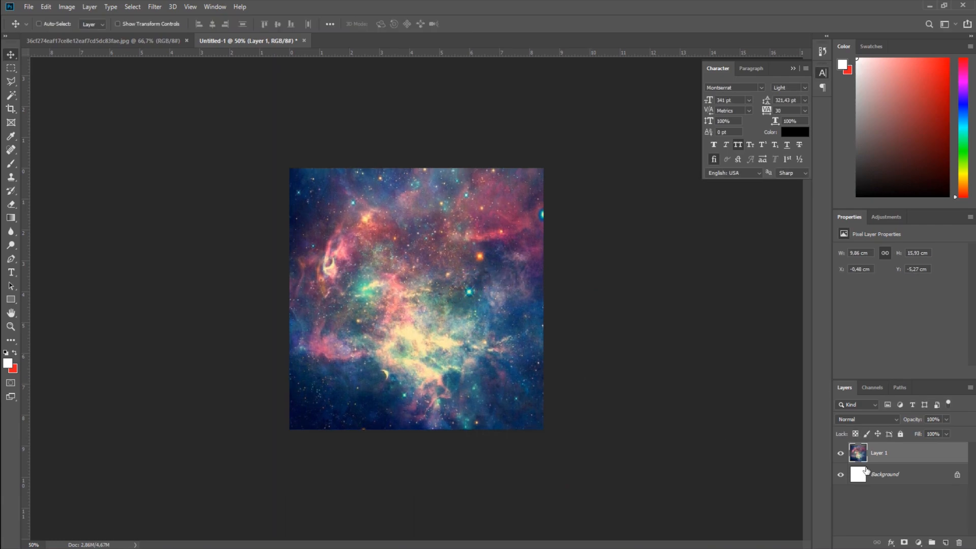
- Copy the canvas-sized area of the galaxy image to a new layer and delete Layer 1 and the Background
left_click(8, 71)
left_click_drag(260, 141, 664, 483)
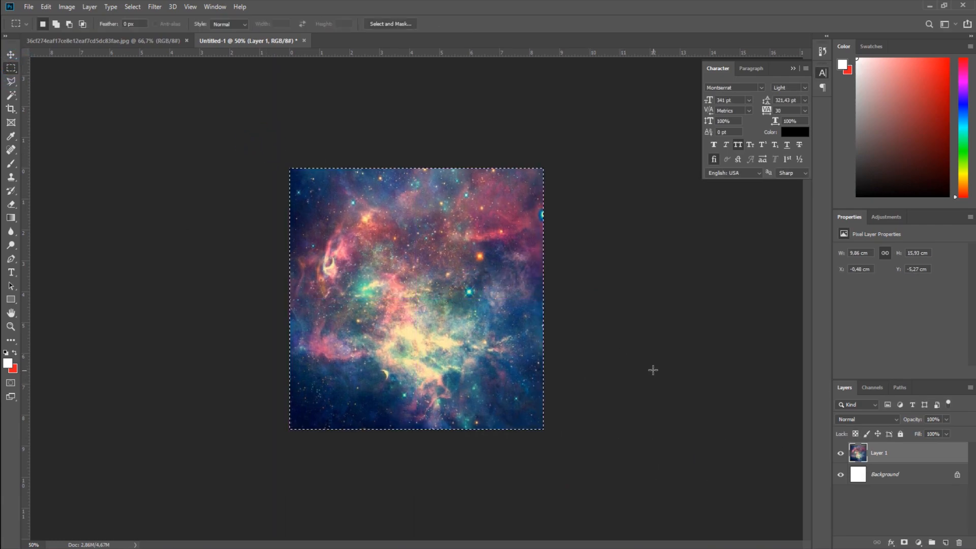
key("ctrl+j")
left_click(922, 479)
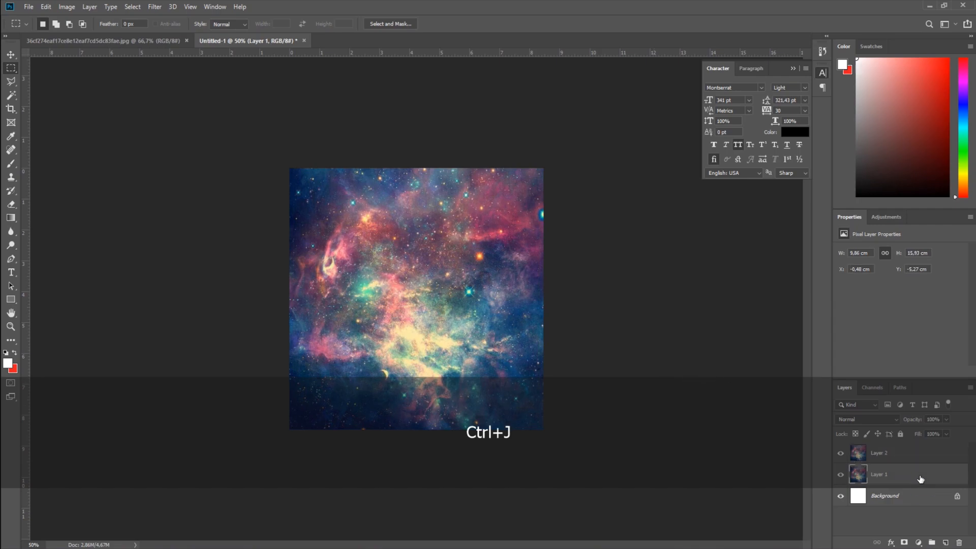
key("Delete")
key("Delete")
- Convert Layer 2 to a smart object and apply the Mezzotint filter to it
right_click(898, 460)
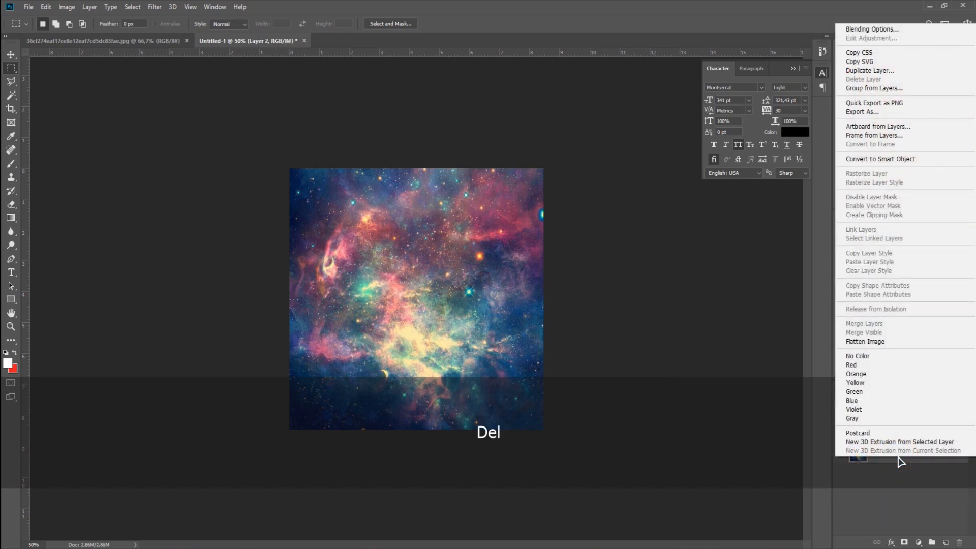
left_click(898, 162)
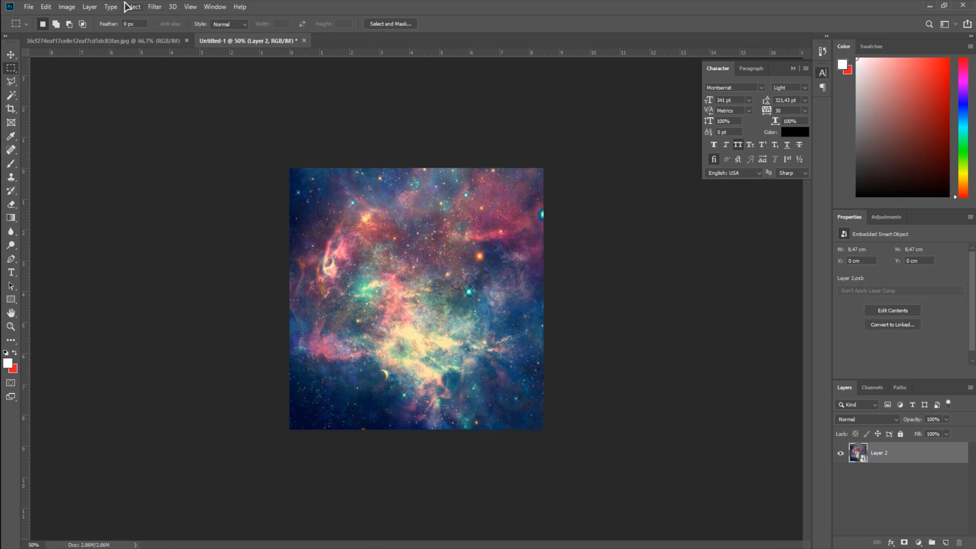
left_click(155, 7)
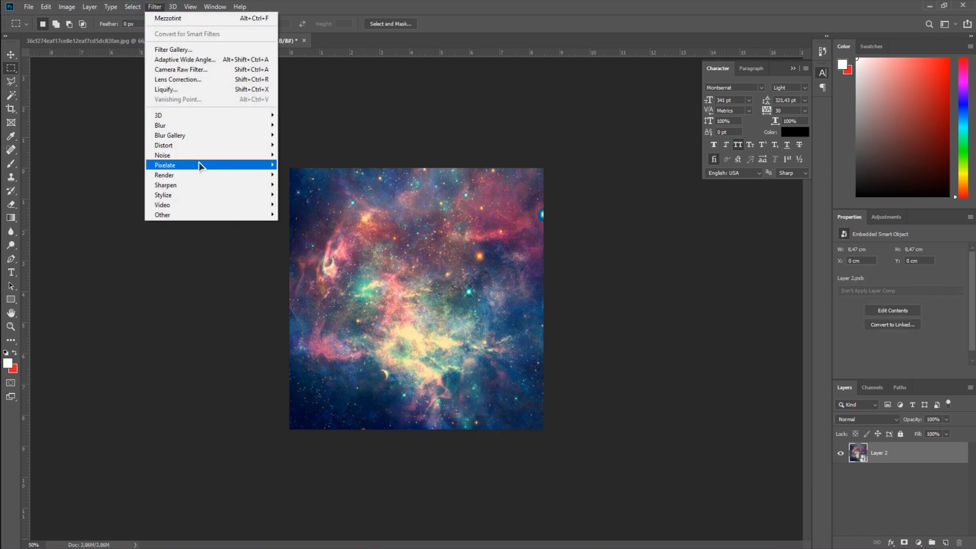
mouse_move(199, 164)
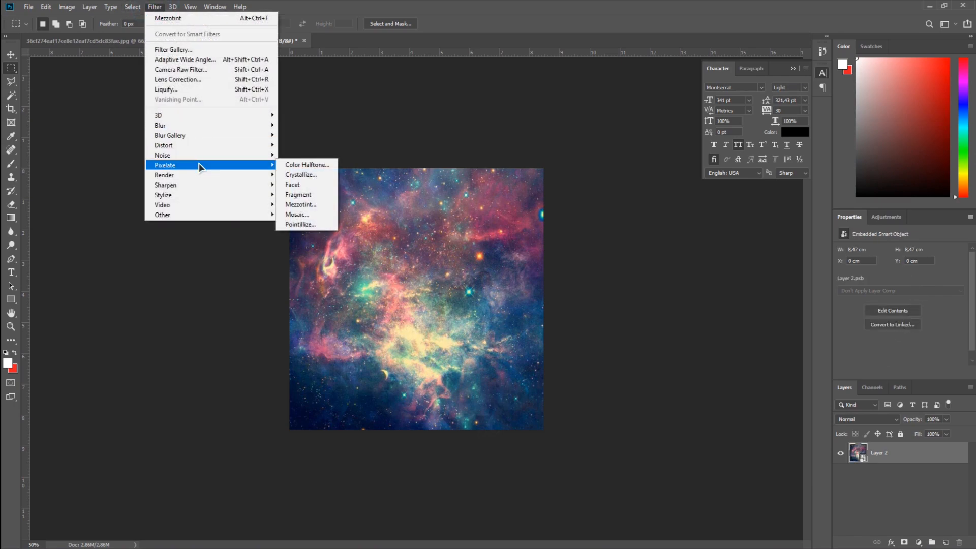
left_click(303, 206)
left_click(557, 237)
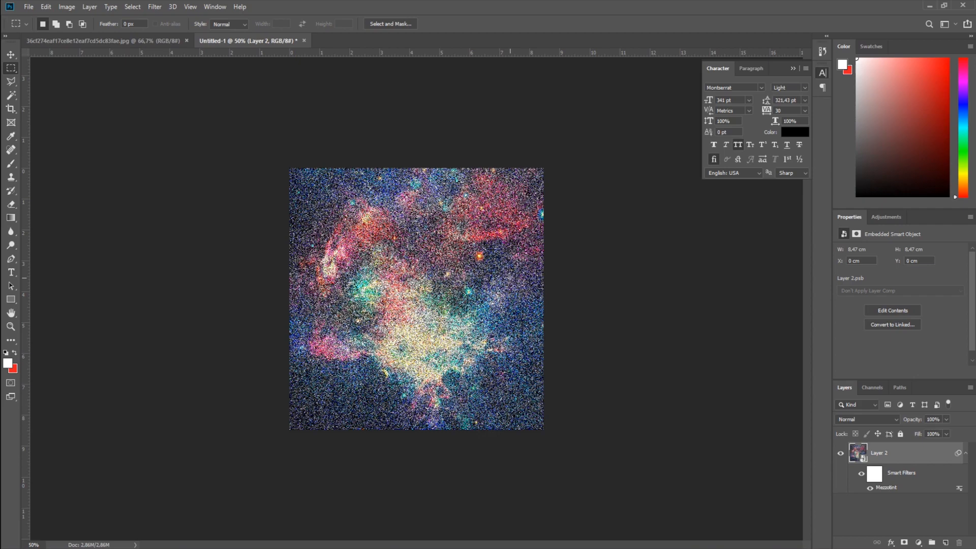
- Apply a Radial Blur to Layer 2 with amount 100, the Zoom method and Good quality
left_click(155, 7)
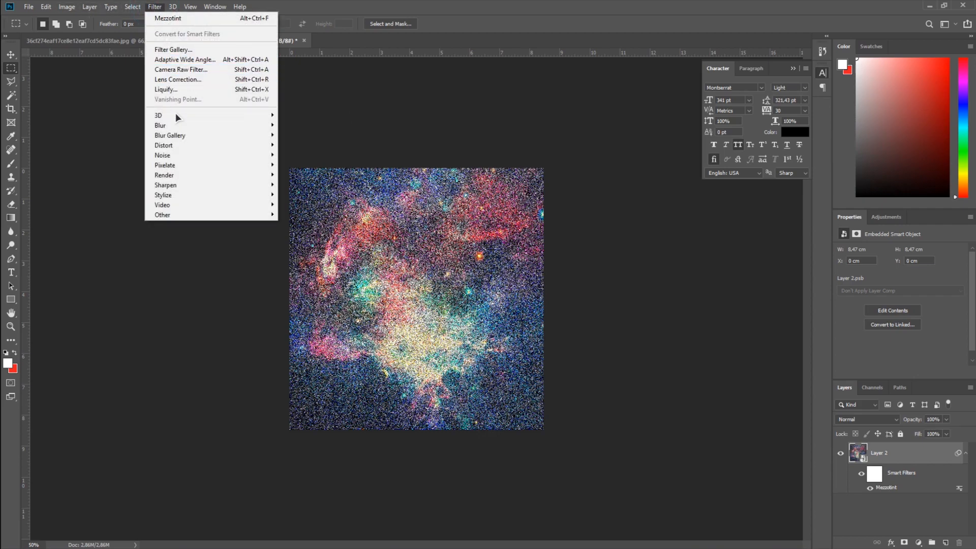
mouse_move(174, 125)
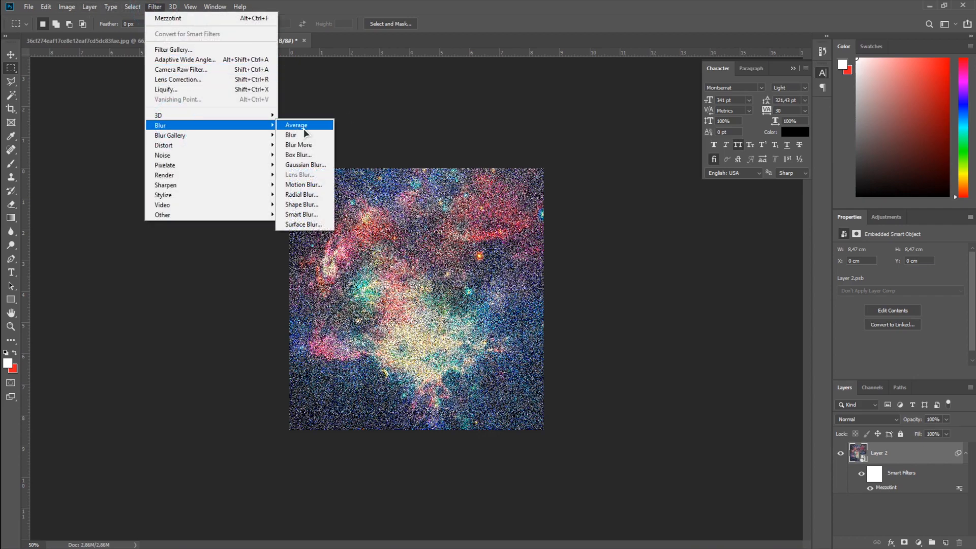
left_click(301, 195)
left_click_drag(479, 142, 553, 189)
left_click(515, 228)
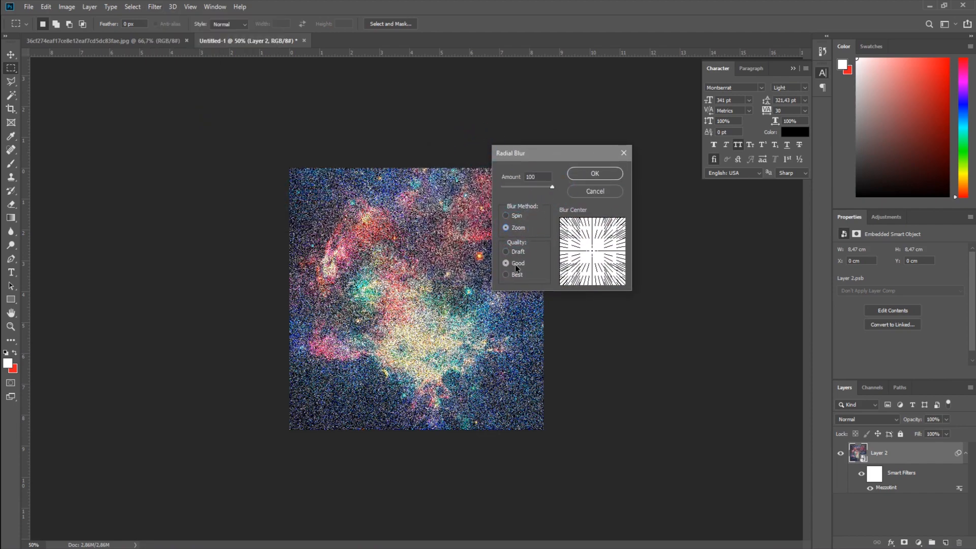
left_click(581, 173)
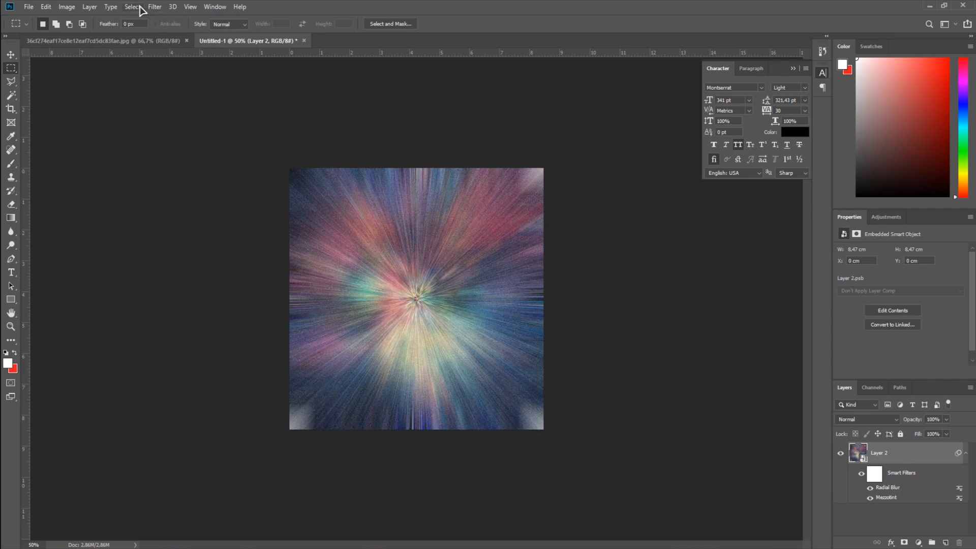
- Apply a second Radial Blur to Layer 2 with the same amount, method and quality
left_click(155, 6)
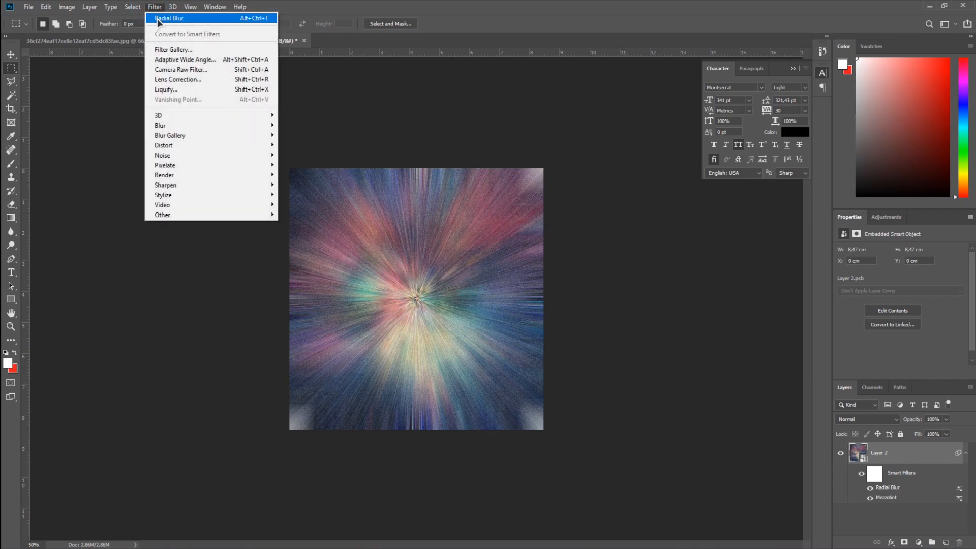
left_click(157, 19)
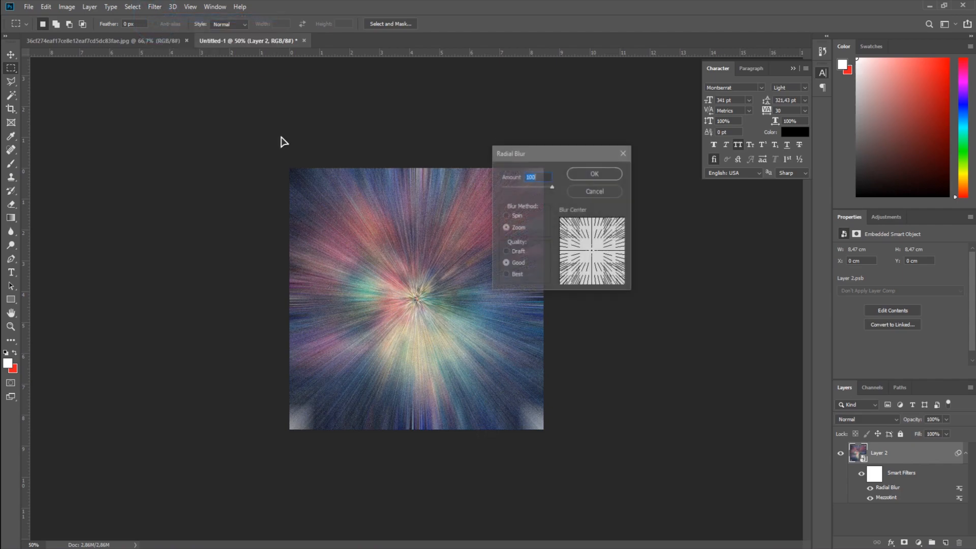
left_click(594, 174)
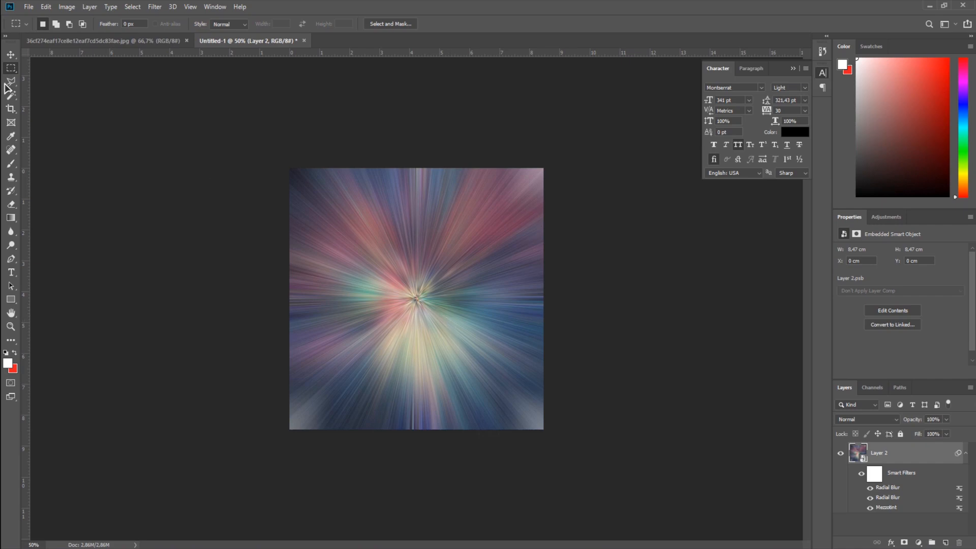
- Apply a Twirl filter with an angle of 150° to Layer 2
left_click(10, 54)
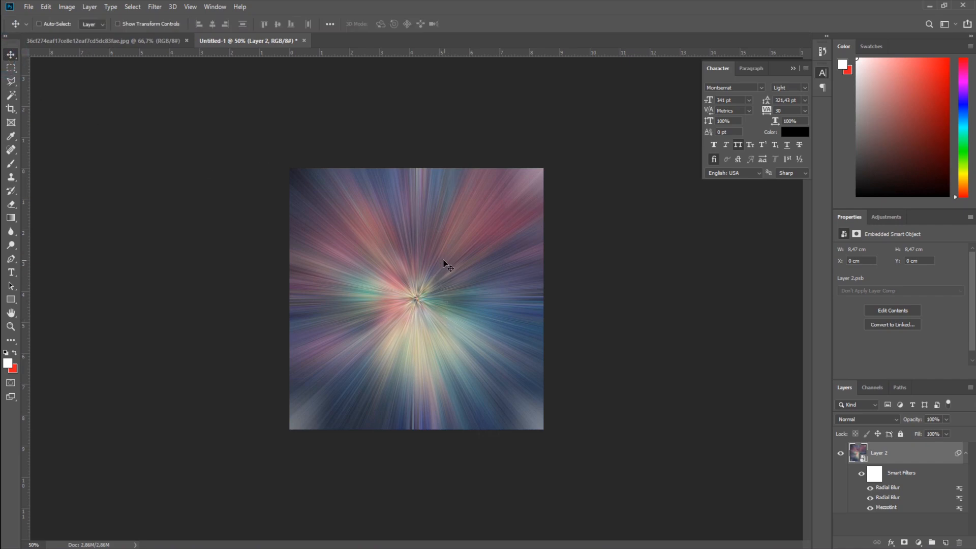
left_click(155, 7)
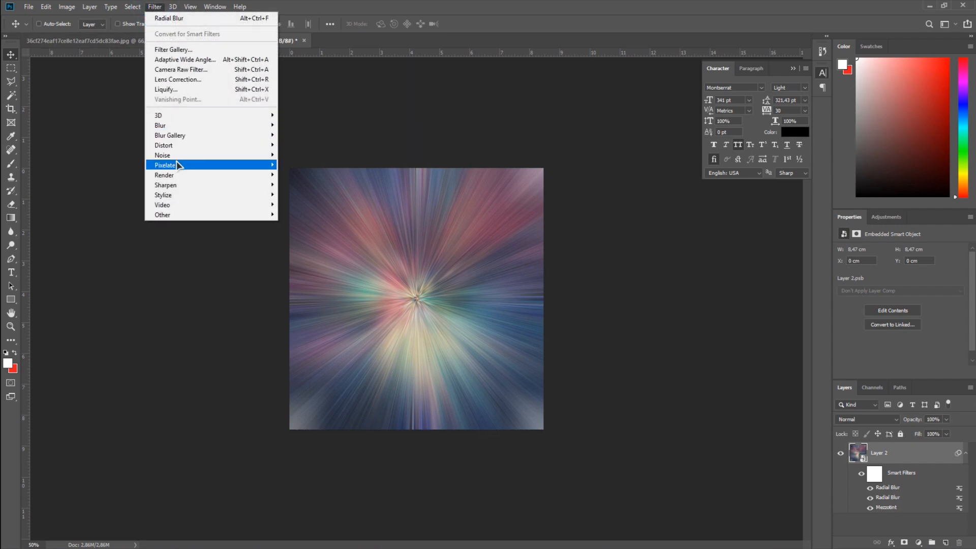
mouse_move(176, 144)
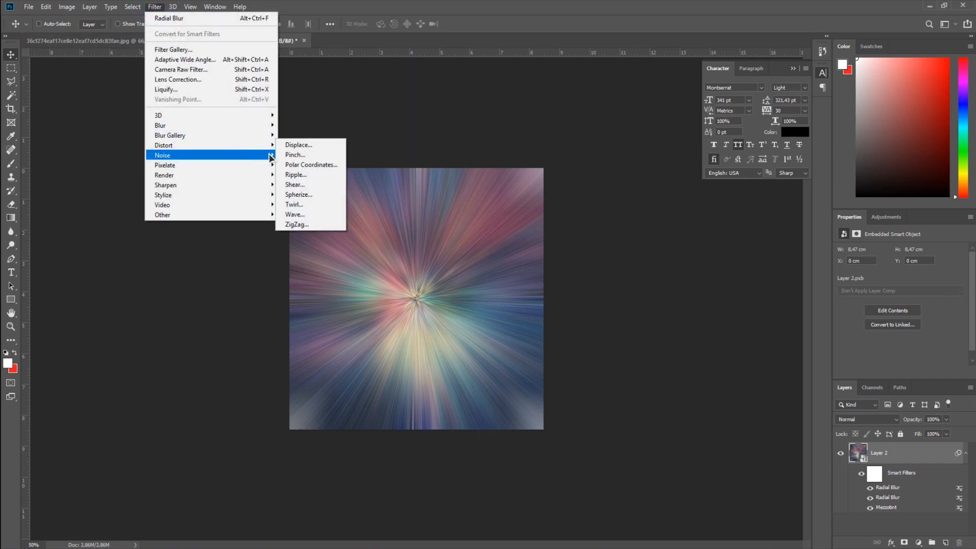
left_click(307, 203)
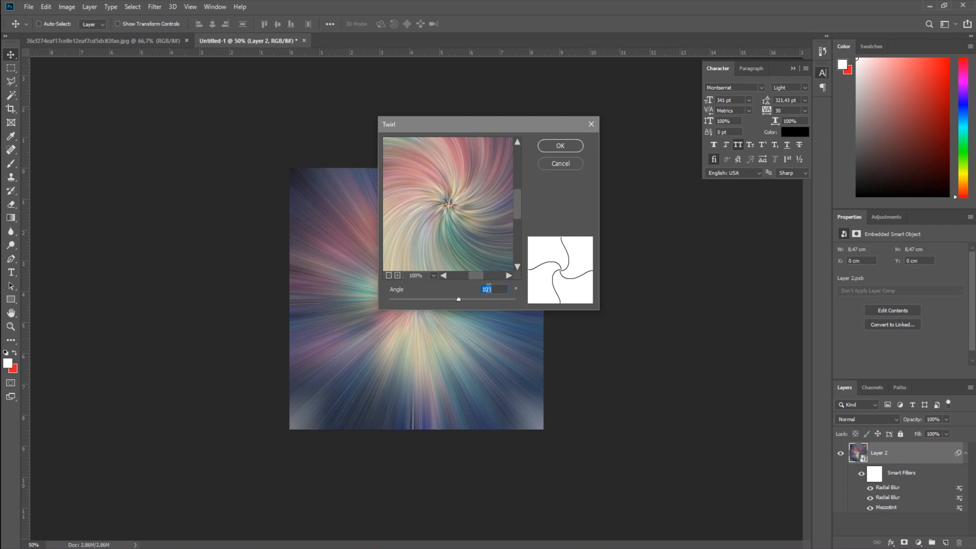
type("15")
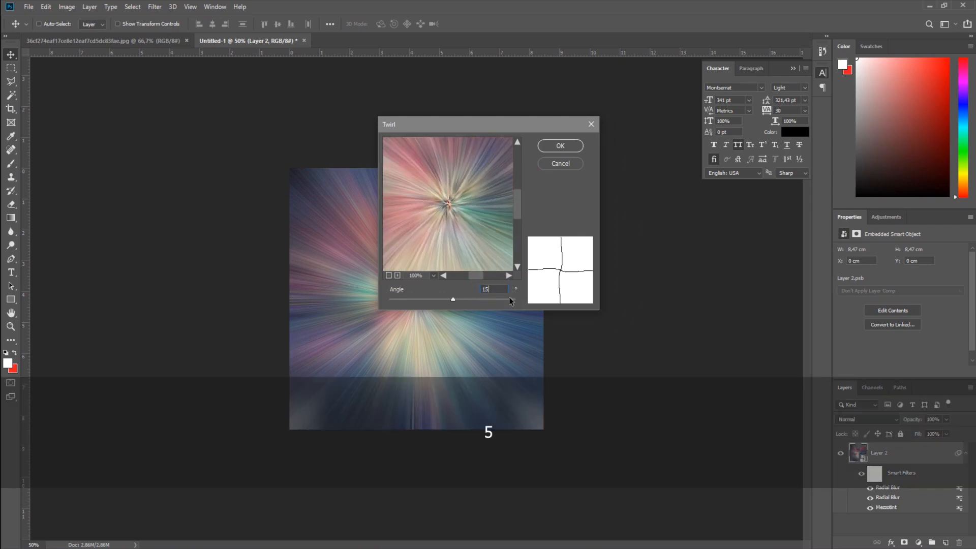
type("0")
left_click(555, 145)
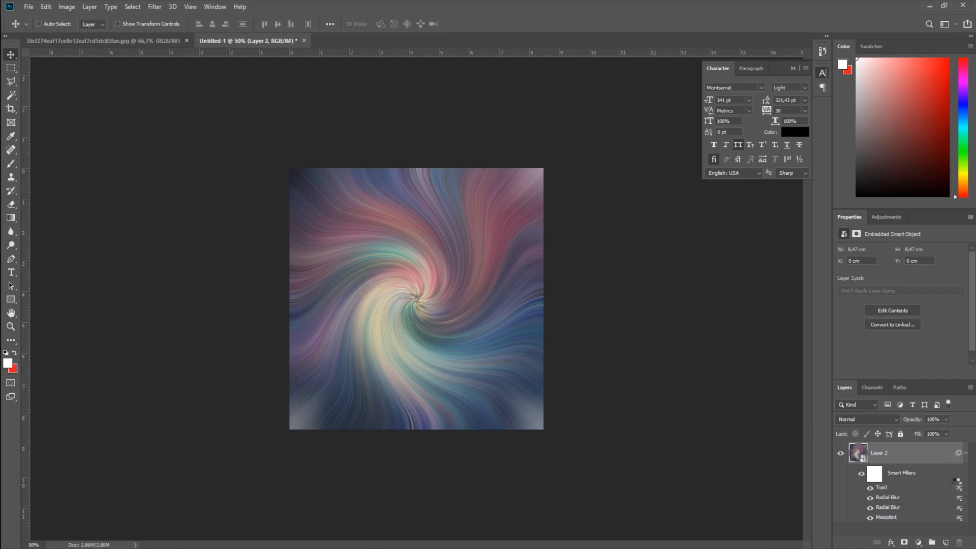
- Set the blending mode of the Twirl smart filter to Lighten
double_click(958, 486)
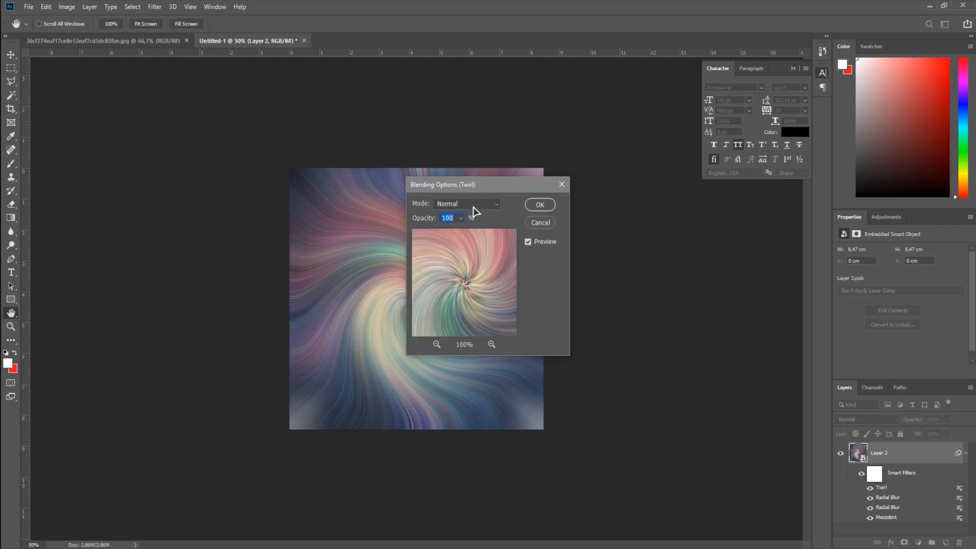
left_click(475, 211)
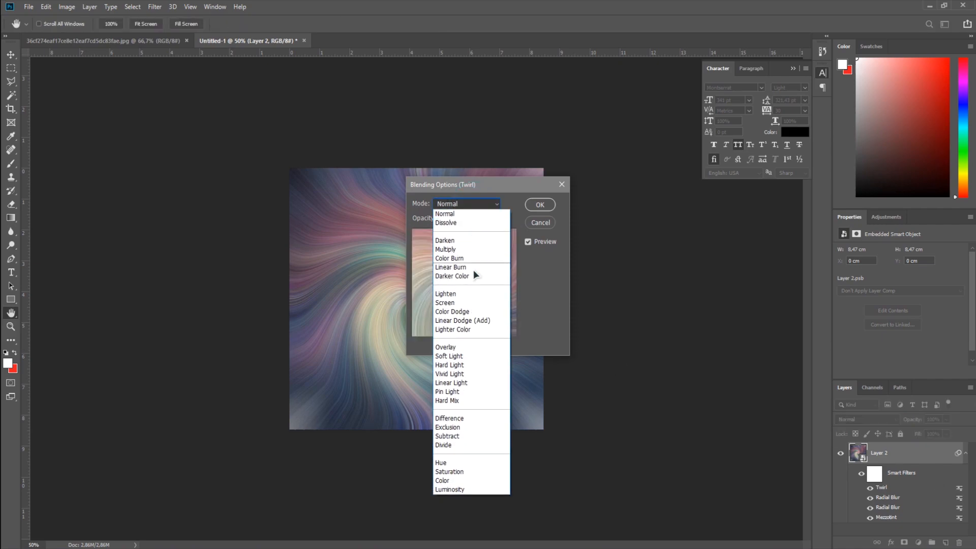
left_click(471, 293)
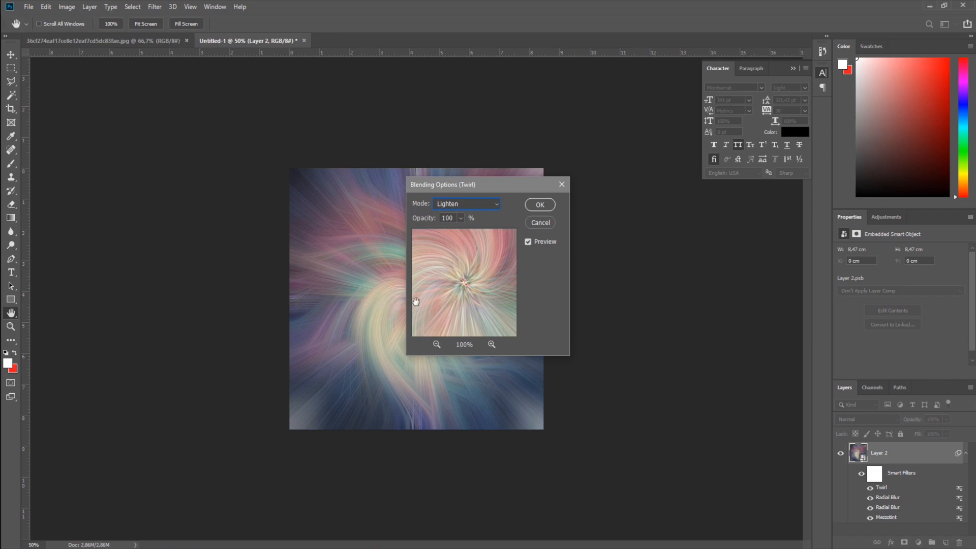
left_click(533, 205)
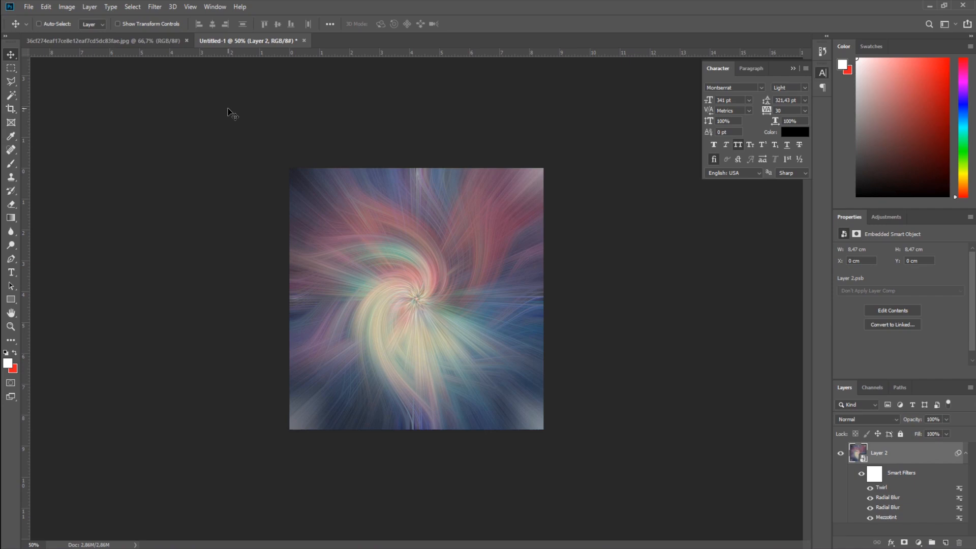
- Add a second Twirl filter to Layer 2 with an angle of -150°
left_click(154, 7)
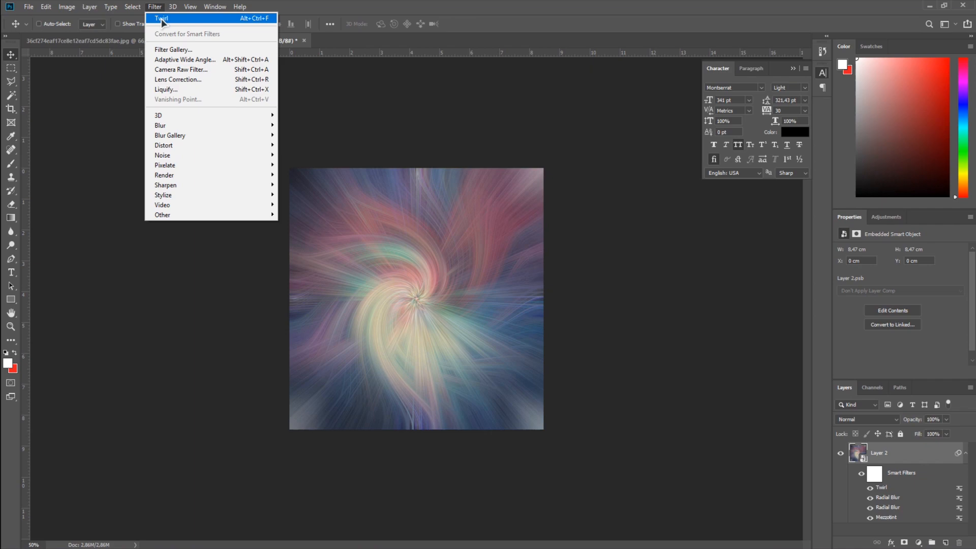
left_click(160, 20)
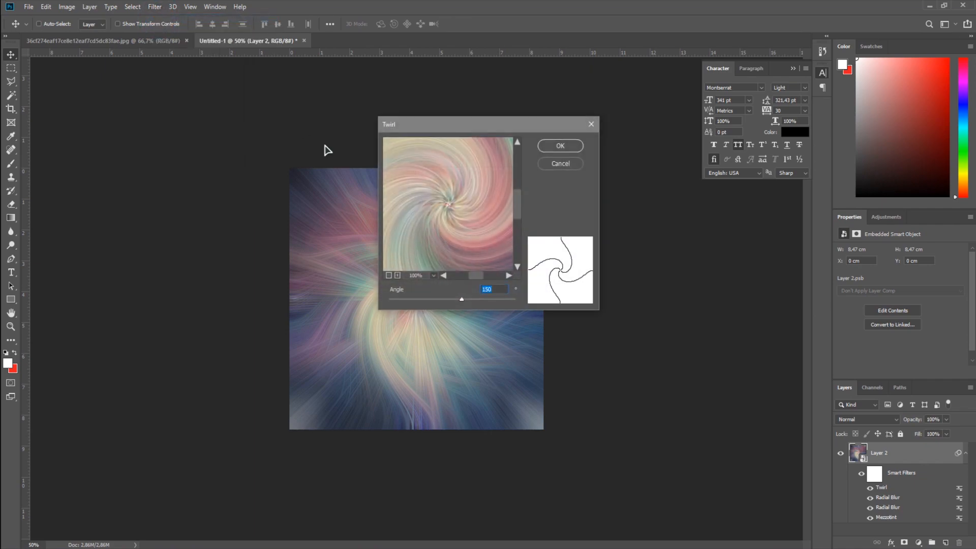
left_click(482, 288)
type("-")
left_click(552, 149)
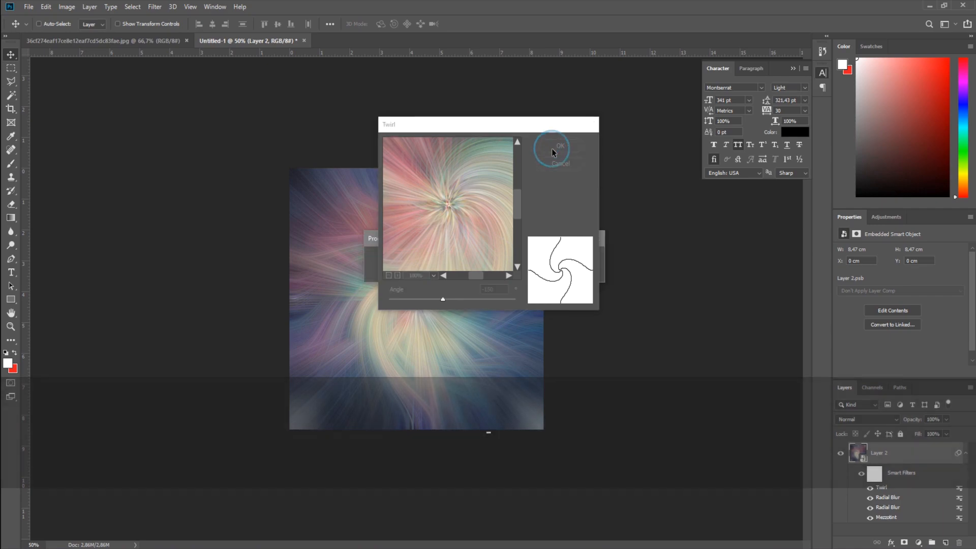
- Add a third Twirl filter to Layer 2 with an angle of 126°
left_click(155, 7)
left_click(174, 20)
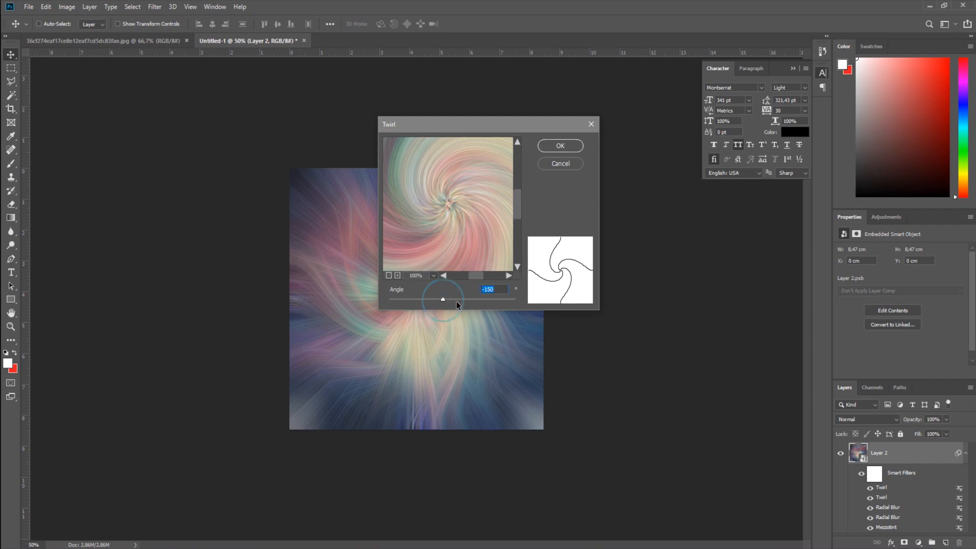
left_click_drag(442, 298, 459, 301)
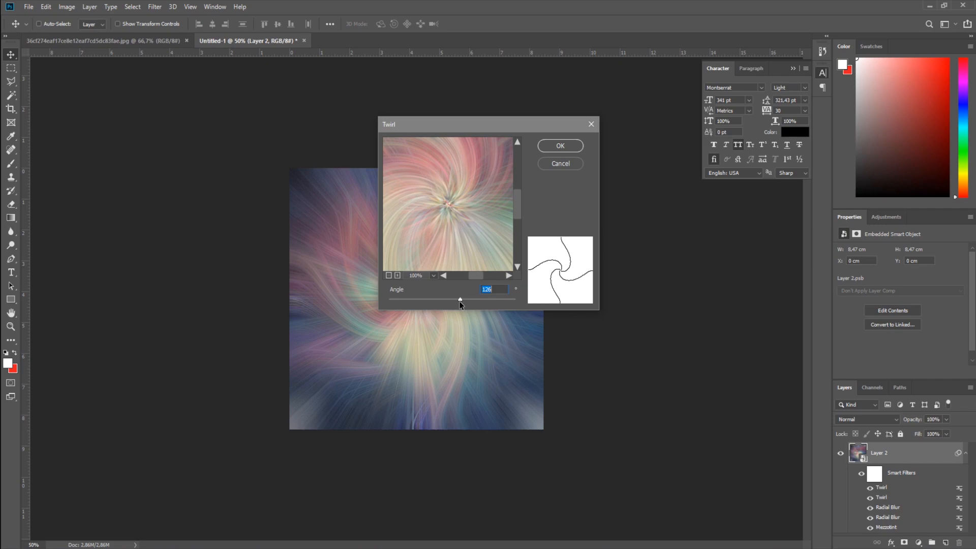
left_click(560, 147)
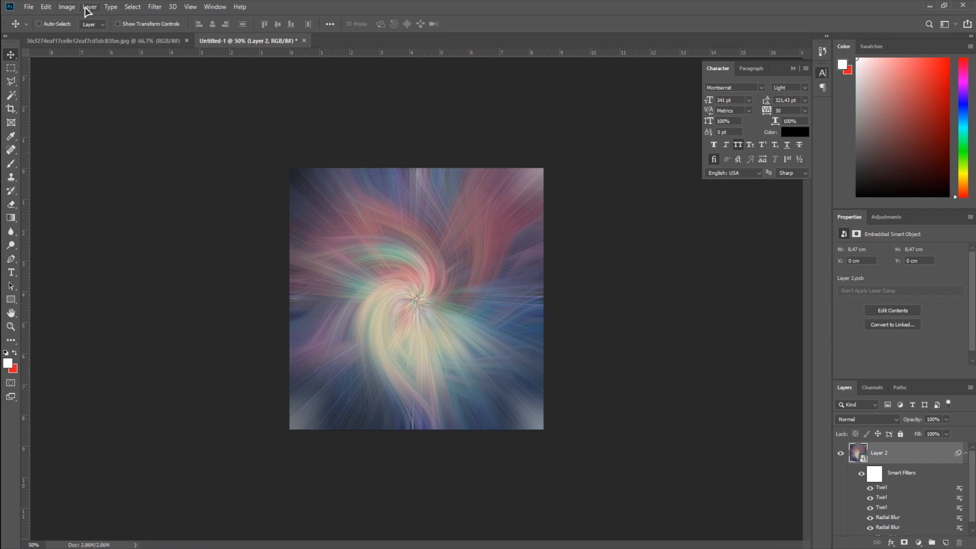
- Add a Color Balance adjustment to Layer 2 with midtone color levels of +31, -30 and +55
left_click(68, 8)
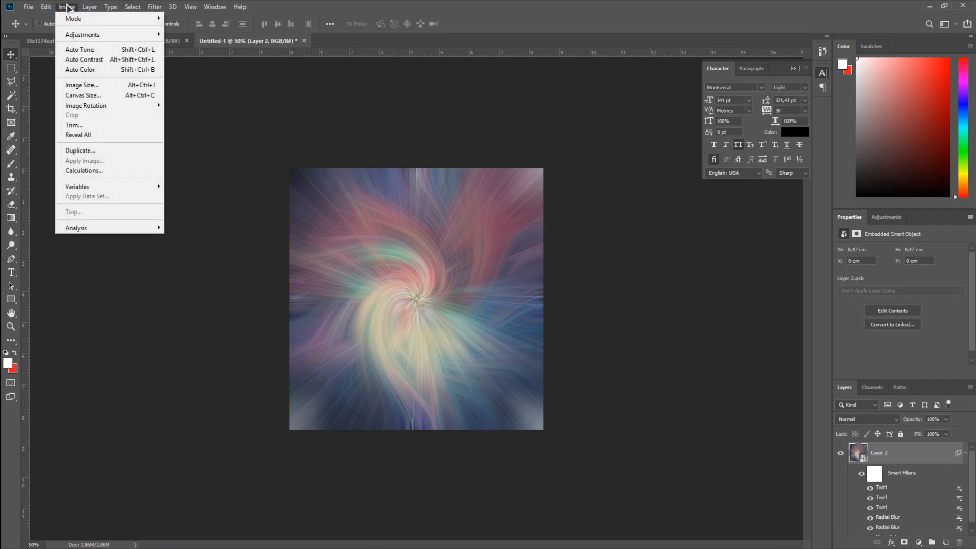
mouse_move(77, 34)
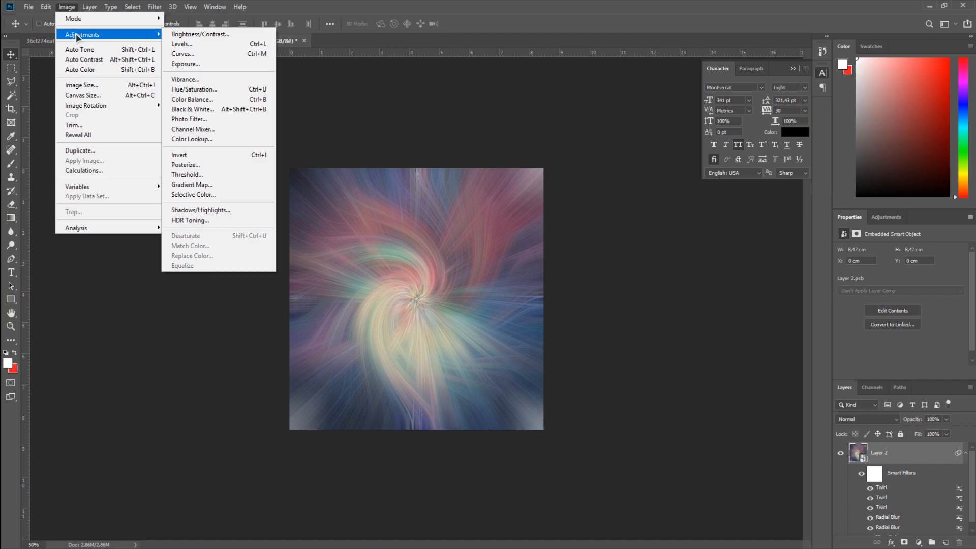
left_click(192, 99)
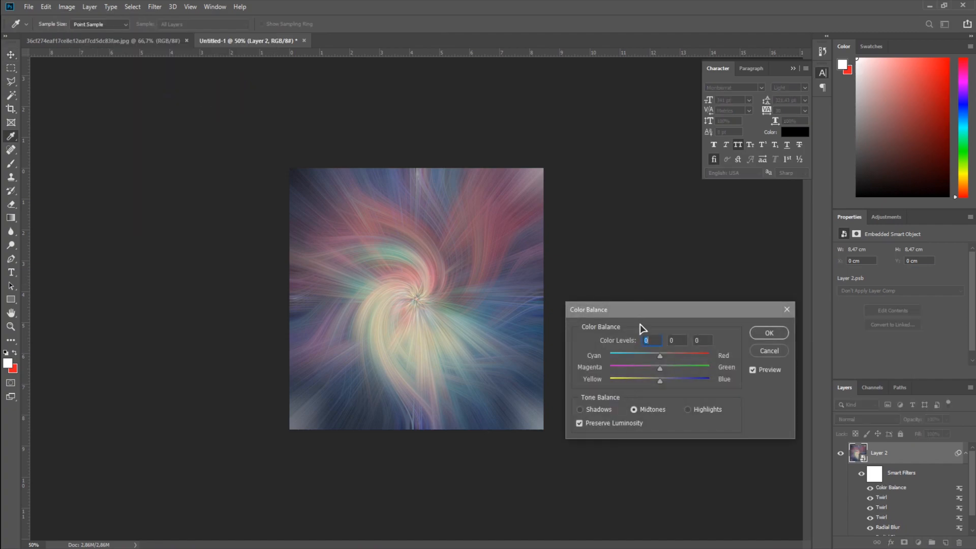
left_click_drag(660, 357, 689, 387)
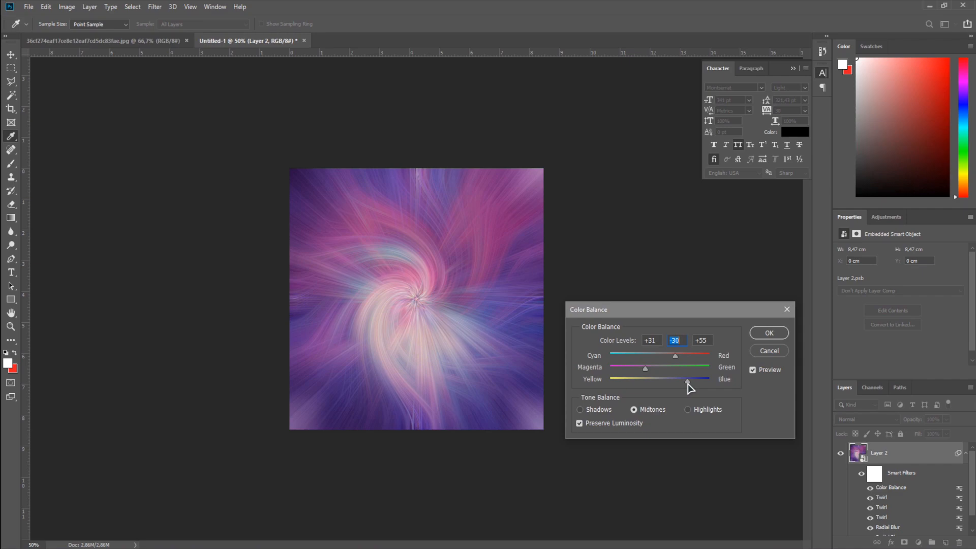
- Set the Color Balance shadows to -32, +33, -31 and the highlights to +38, -21, -10, and apply the adjustment
left_click(581, 410)
left_click_drag(662, 360, 646, 382)
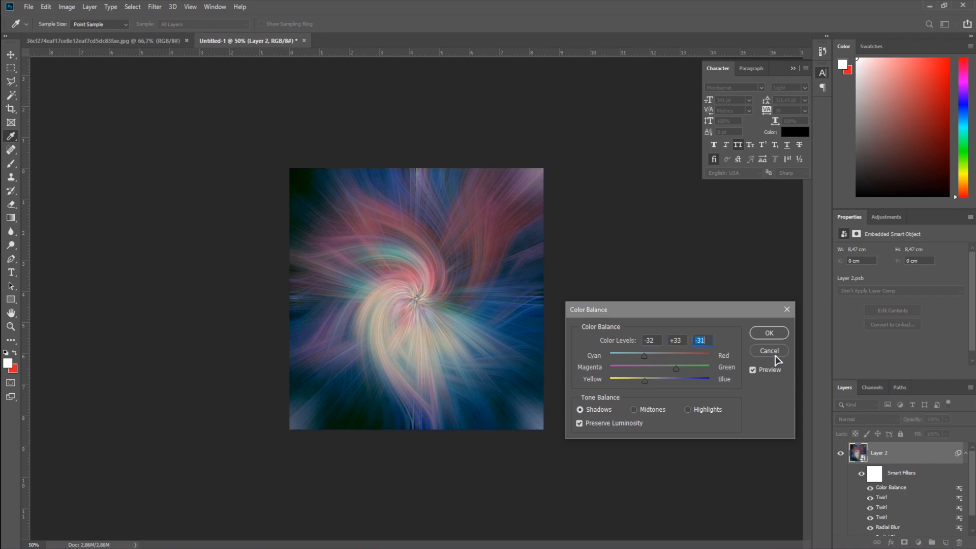
left_click(687, 409)
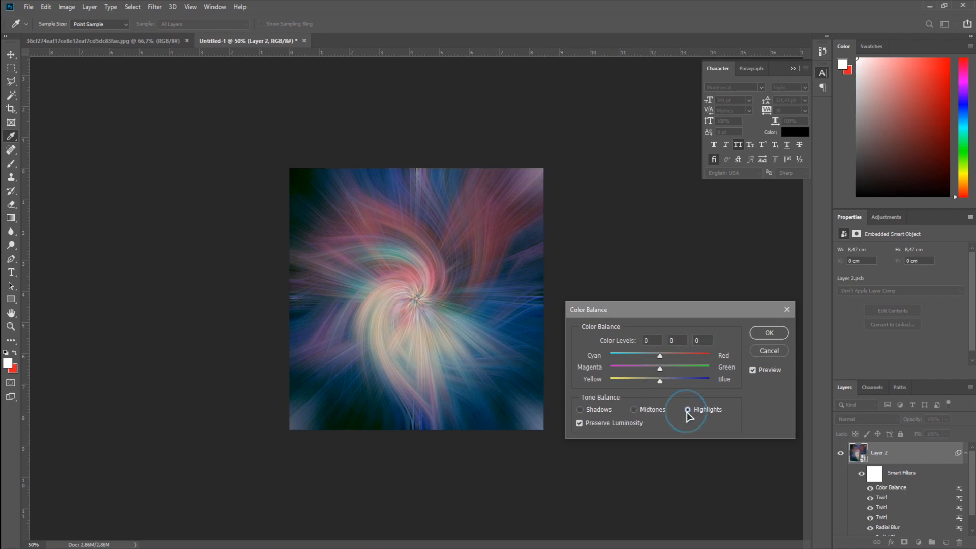
left_click_drag(660, 355, 655, 381)
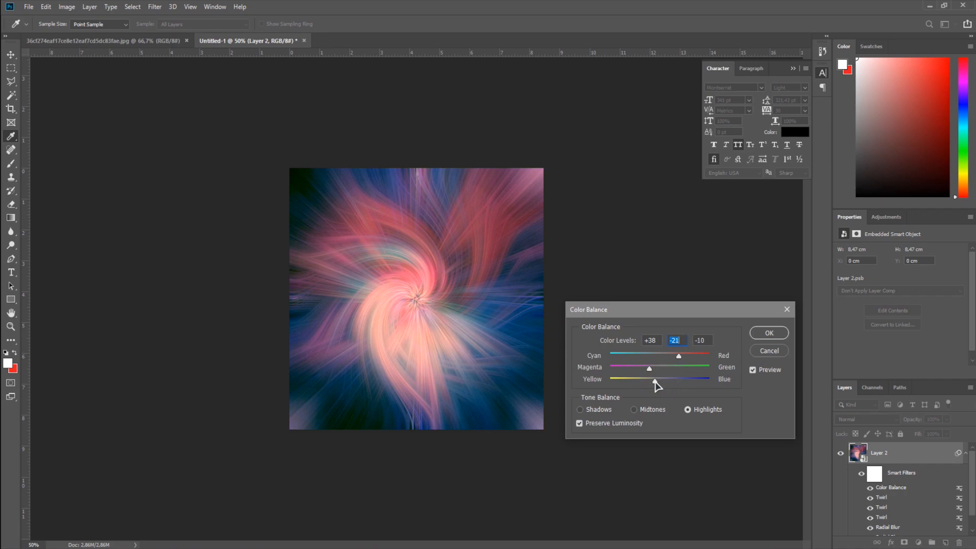
left_click(769, 333)
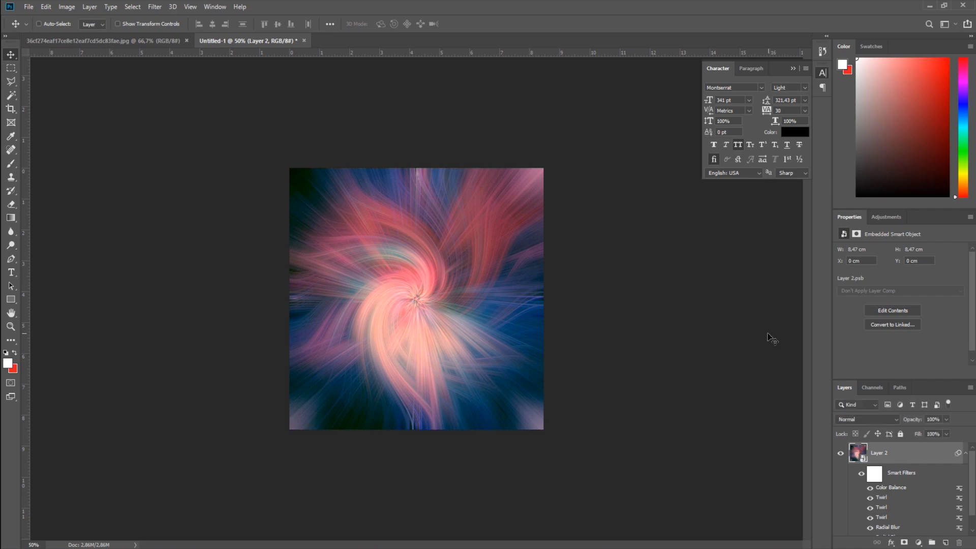
- Apply a Smart Sharpen filter to Layer 2 with a slightly lowered amount, a fine-tuned radius, 67% noise reduction and Lens Blur removal
left_click(154, 7)
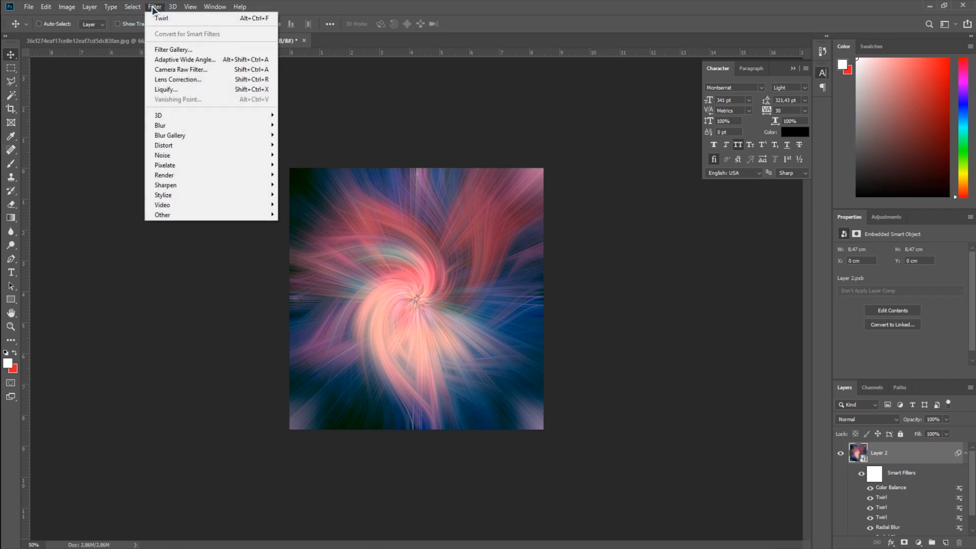
mouse_move(182, 185)
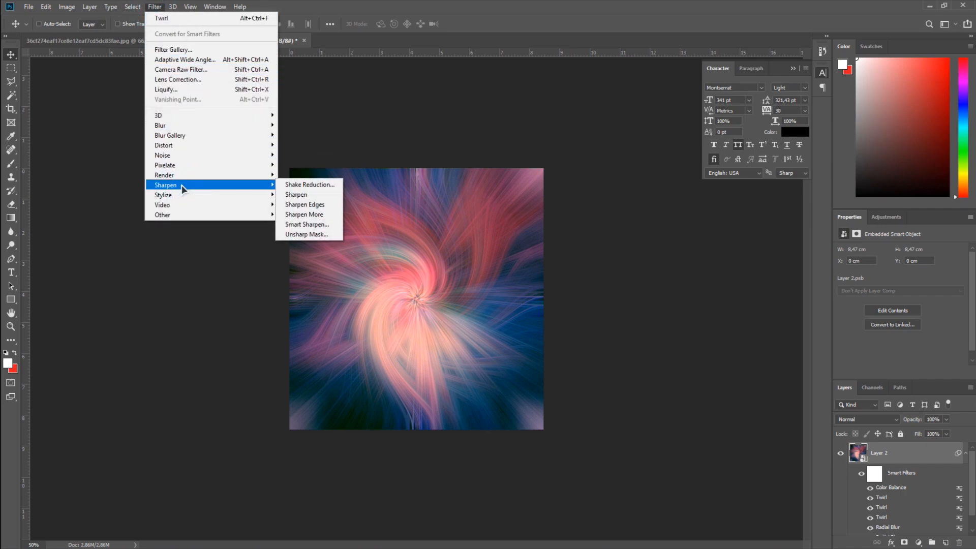
left_click(305, 224)
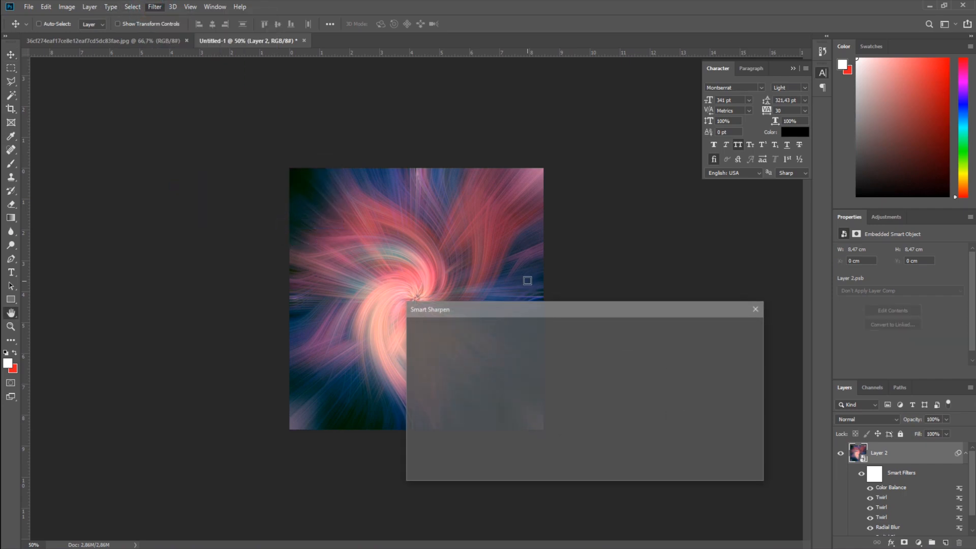
left_click_drag(571, 313, 635, 254)
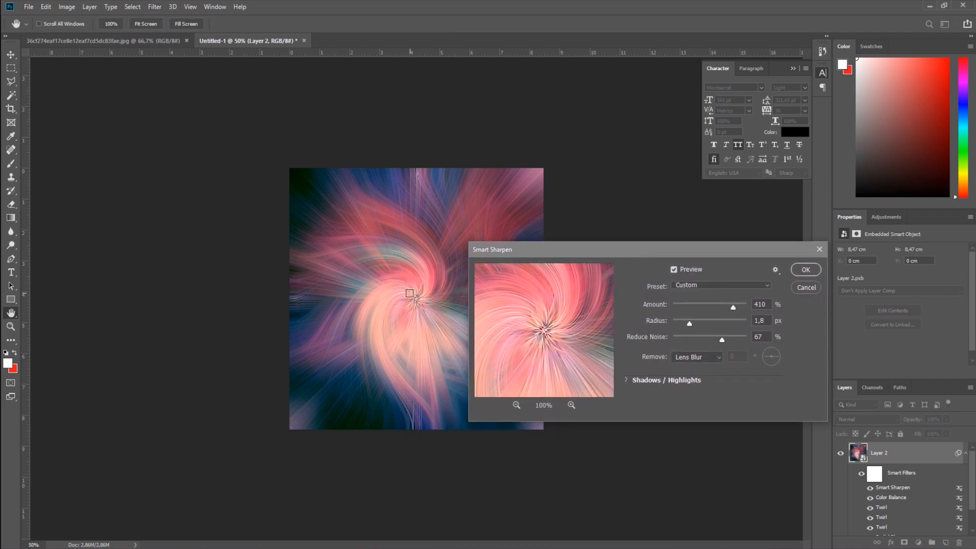
left_click_drag(733, 307, 723, 308)
left_click_drag(690, 324, 689, 324)
left_click(803, 271)
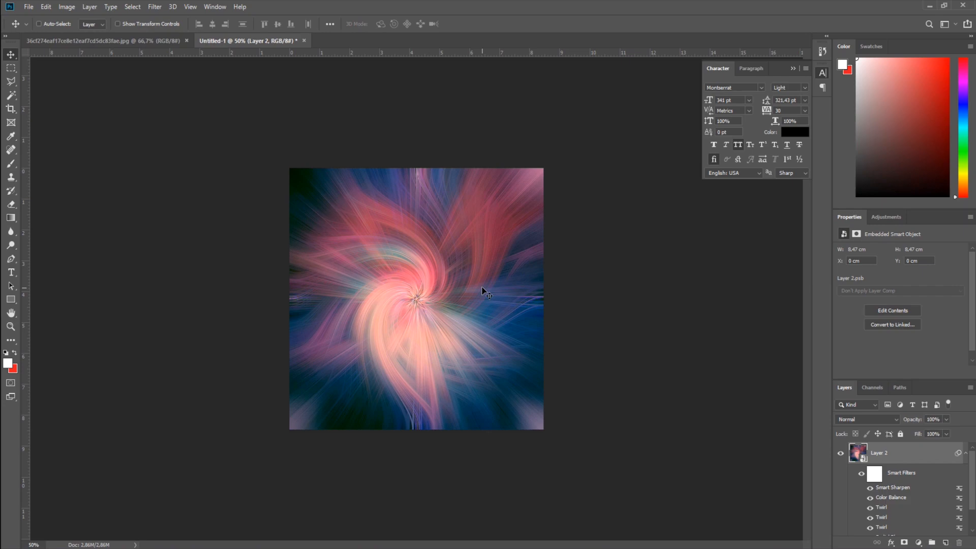
- Add a Vibrance adjustment layer above Layer 2 with vibrance +57 and saturation +20
left_click(918, 543)
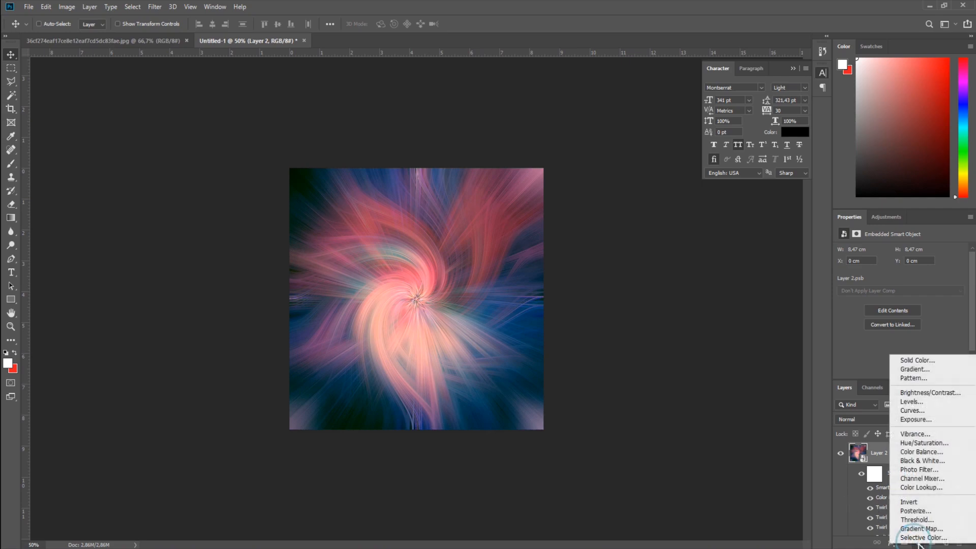
left_click(925, 435)
left_click_drag(900, 262, 917, 262)
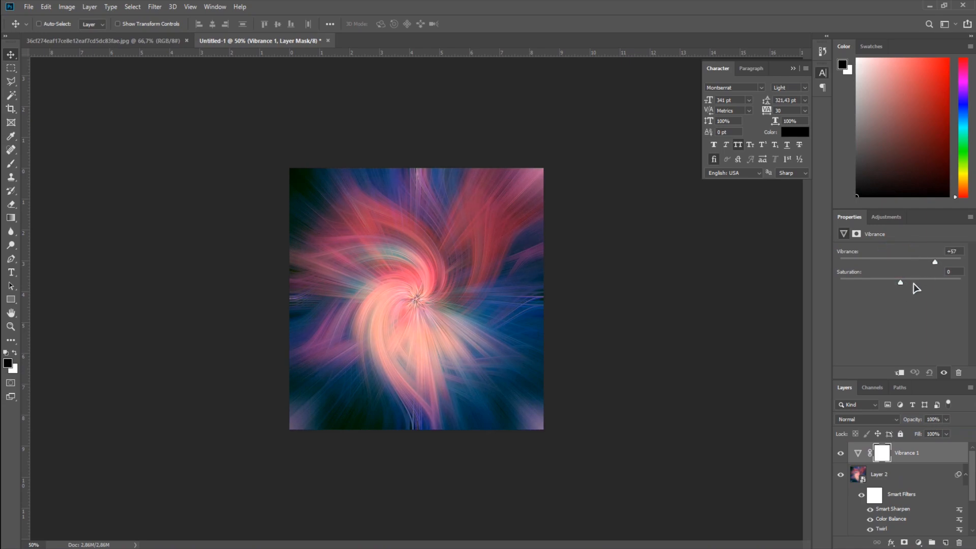
mouse_move(900, 283)
left_mouse_down()
mouse_move(919, 283)
mouse_move(880, 282)
mouse_move(913, 283)
left_mouse_up()
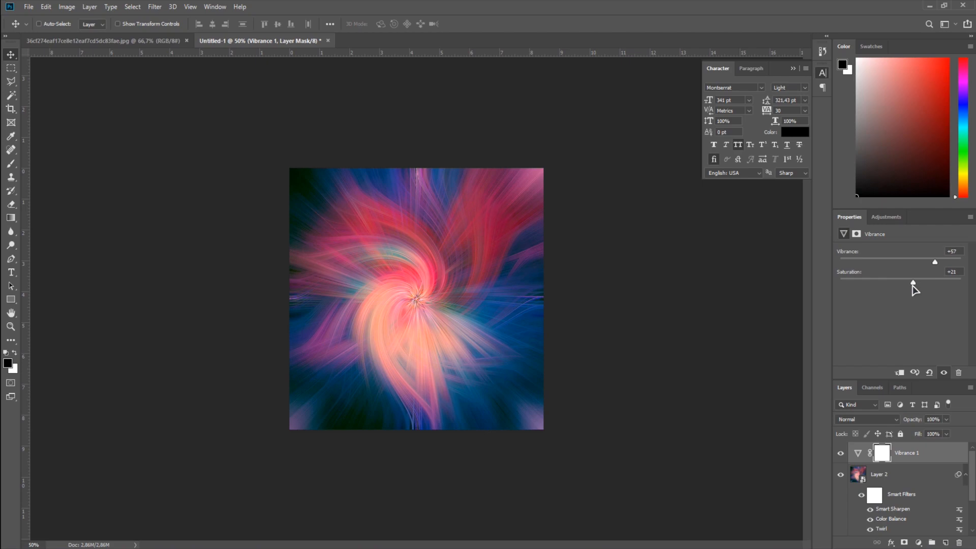
- Add a Photo Filter adjustment layer above the Vibrance layer with the bright green color #5bff02 and a density of 59%
left_click(918, 542)
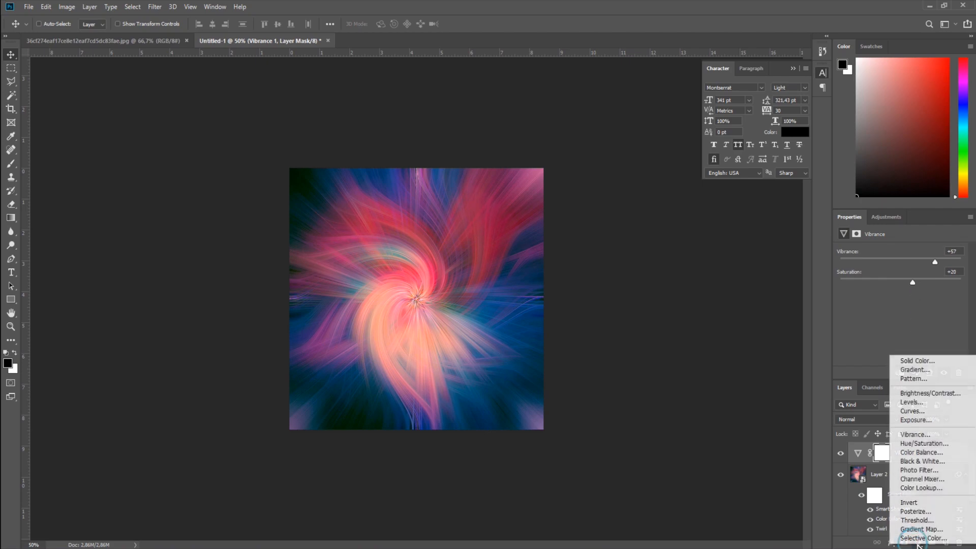
left_click(917, 470)
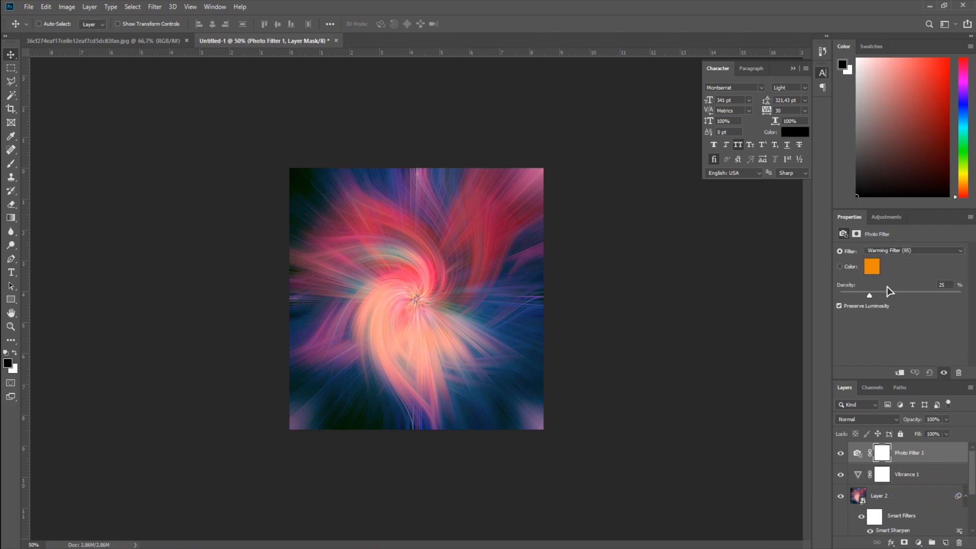
left_click(872, 266)
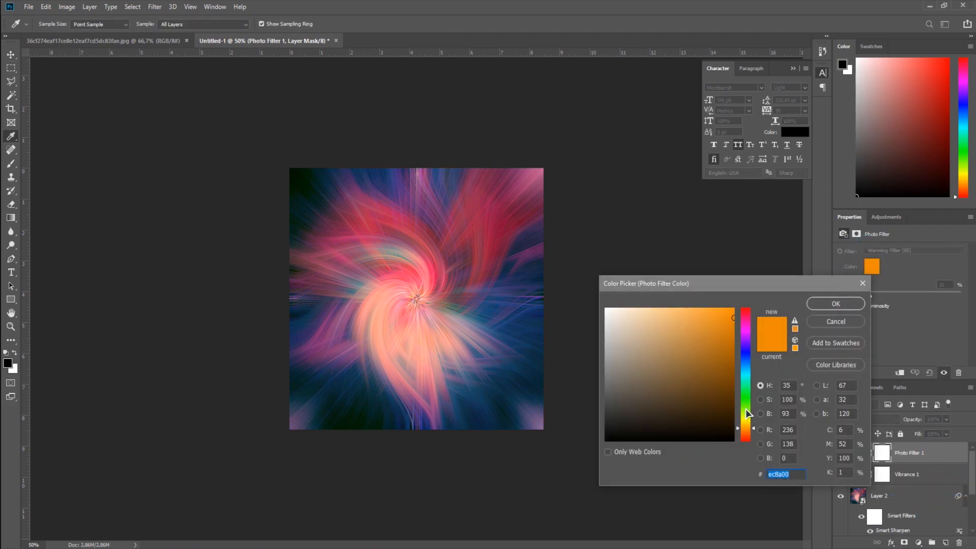
left_click(745, 405)
mouse_move(701, 363)
left_mouse_down()
mouse_move(725, 311)
mouse_move(790, 308)
left_mouse_up()
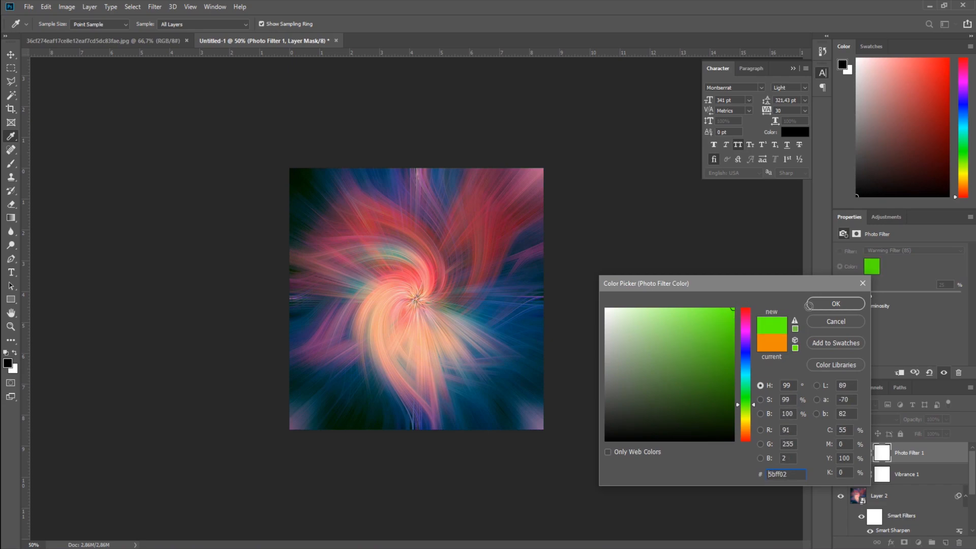
left_click(835, 303)
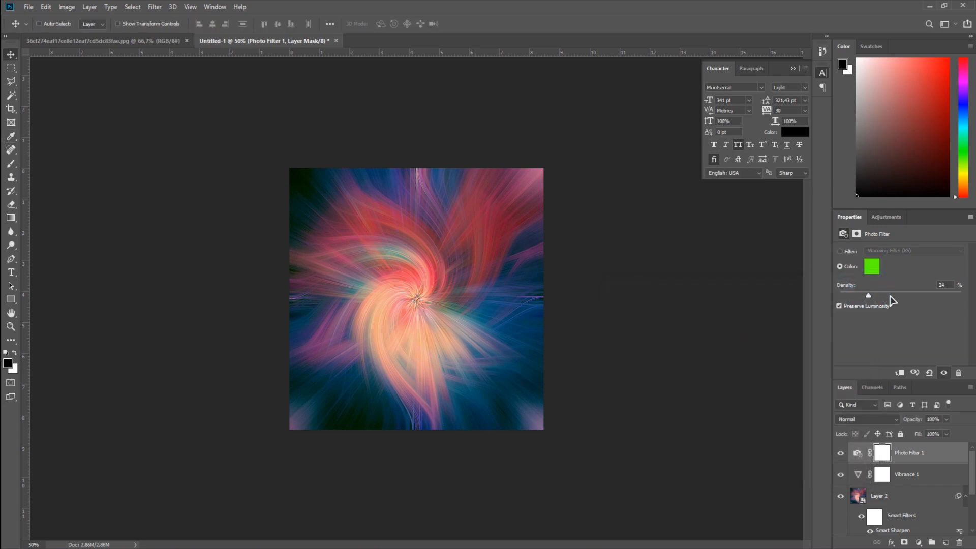
left_click_drag(868, 294, 913, 298)
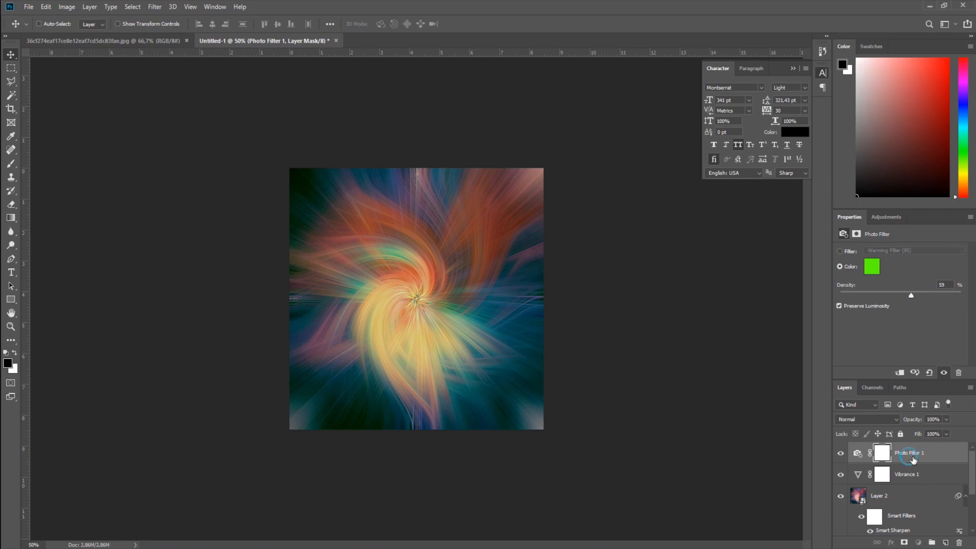
left_click(912, 458)
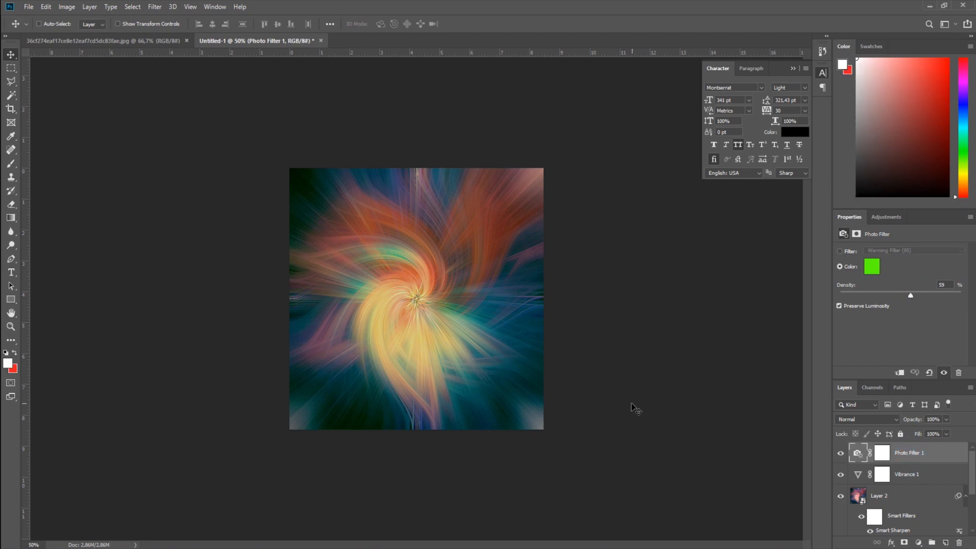